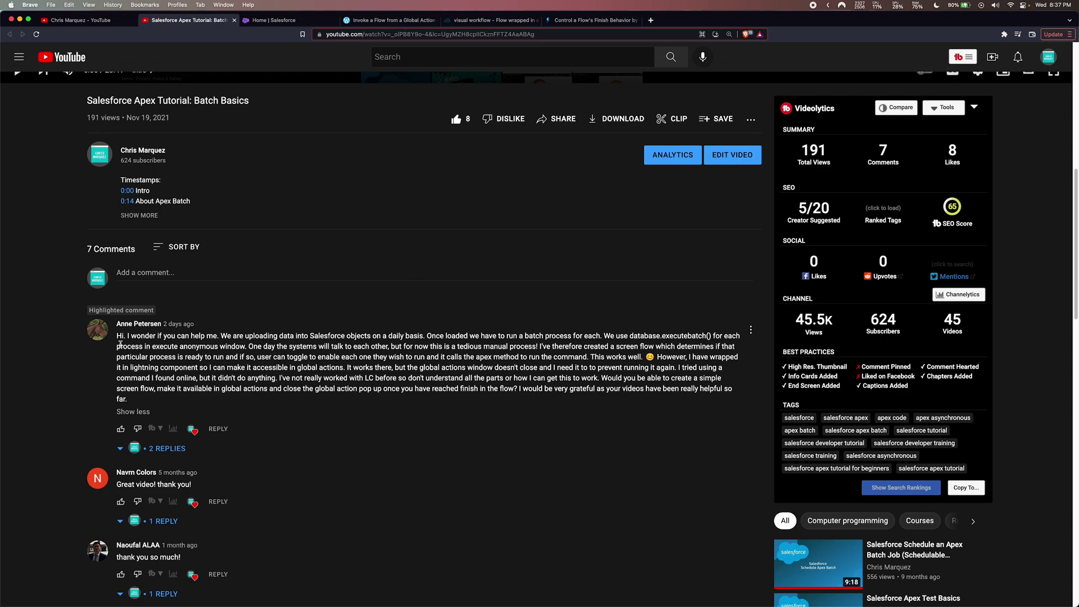
Highlight the YouTube comment asking for a global-action screen flow whose popup closes at Finish.
{"action": "left_click_drag", "start_coordinate": [145, 337], "coordinate": [251, 407]}
{"action": "left_click", "coordinate": [269, 369]}
{"action": "left_click_drag", "start_coordinate": [602, 378], "coordinate": [616, 389]}
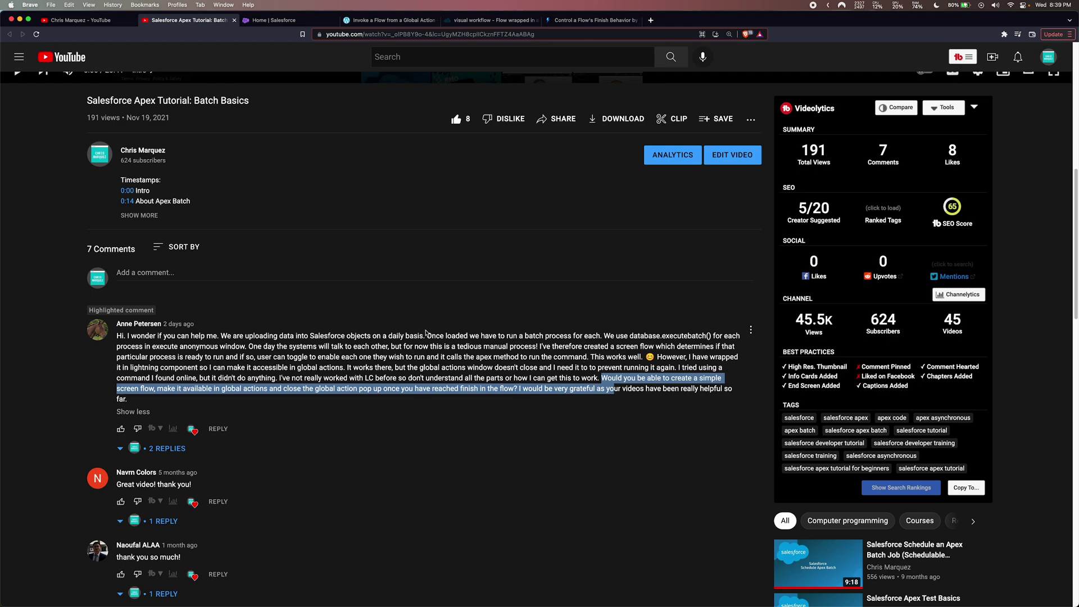
Read through Jenwlee's 'Invoke a Flow from a Global Action' blog article, then continue to the Stack Exchange question.
{"action": "left_click", "coordinate": [402, 26]}
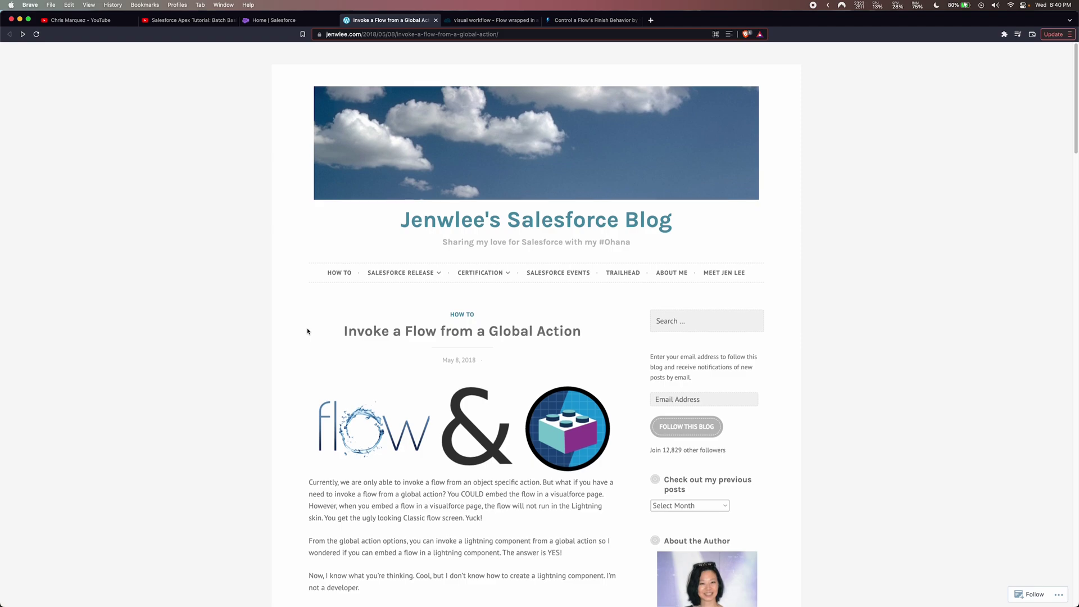
{"action": "scroll", "coordinate": [307, 331], "scroll_direction": "down", "scroll_amount": 3}
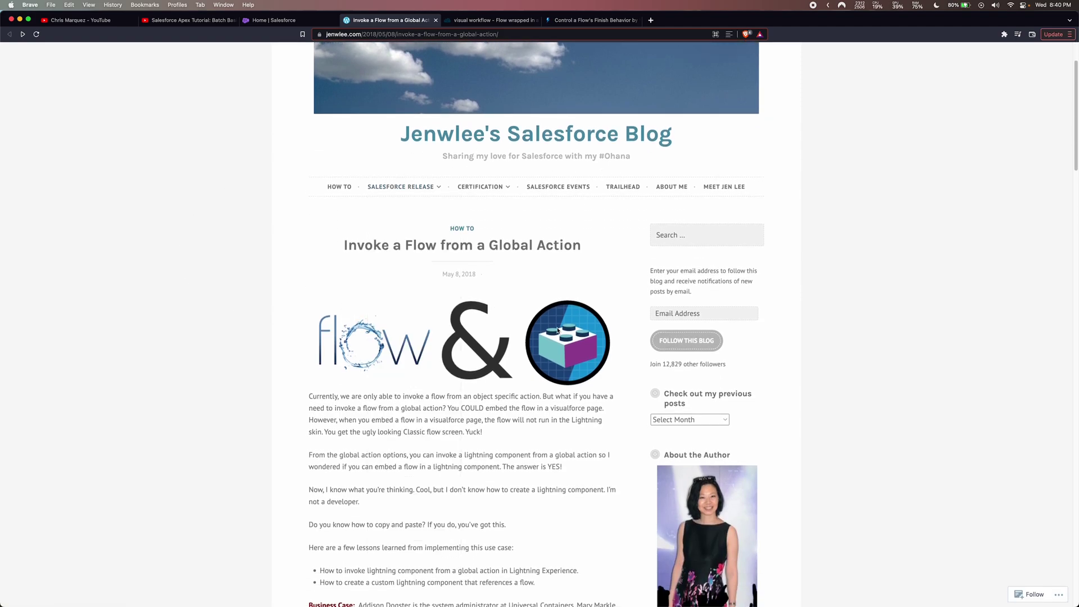
{"action": "scroll", "coordinate": [447, 163], "scroll_direction": "down", "scroll_amount": 12}
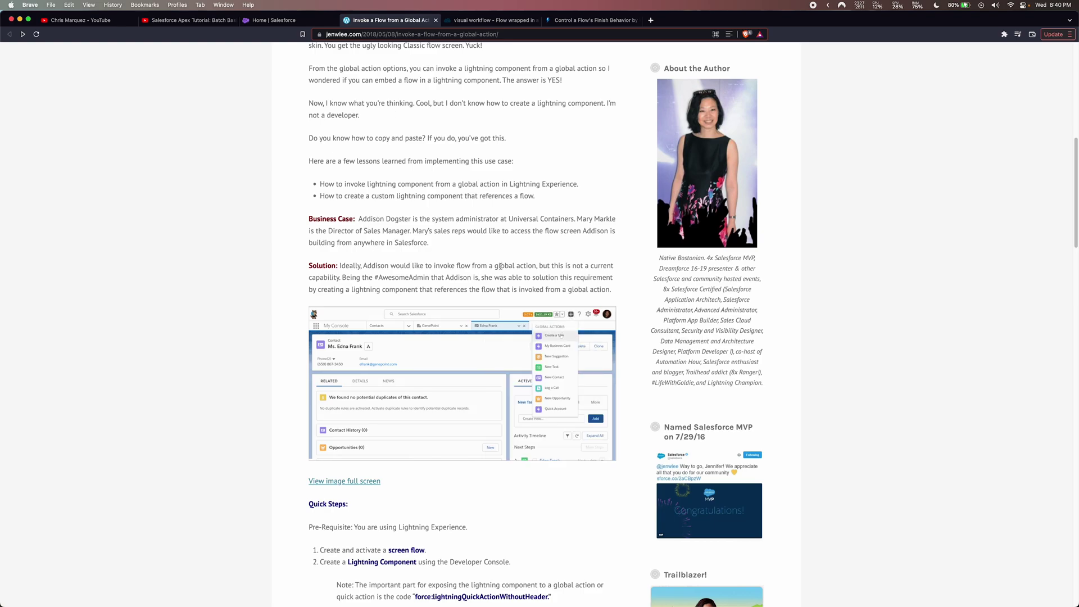
{"action": "scroll", "coordinate": [337, 169], "scroll_direction": "up", "scroll_amount": 3}
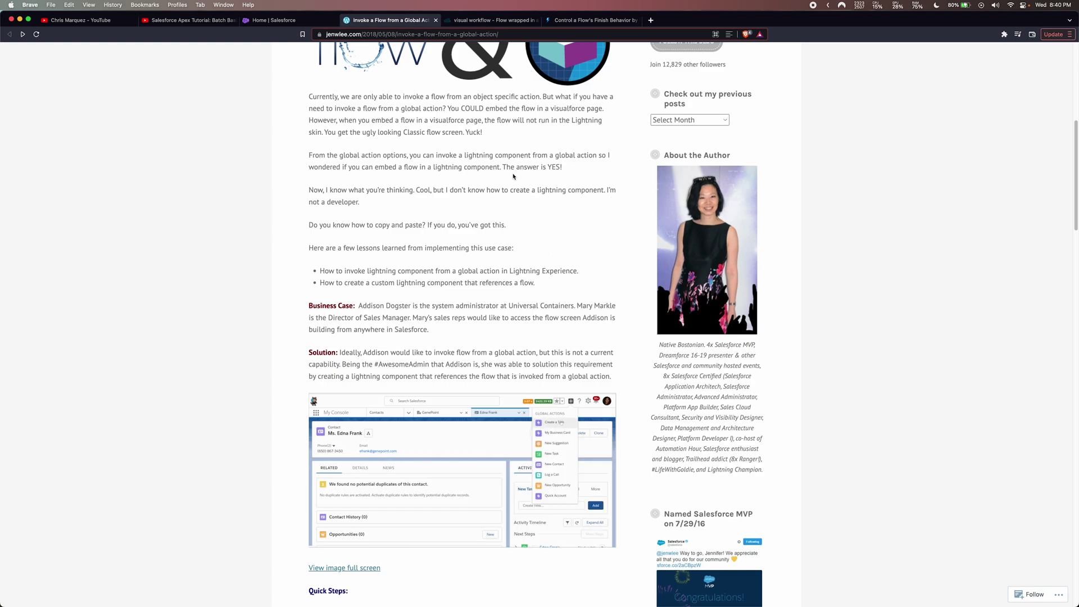
{"action": "scroll", "coordinate": [337, 168], "scroll_direction": "up", "scroll_amount": 1}
{"action": "key", "text": "ctrl+Tab"}
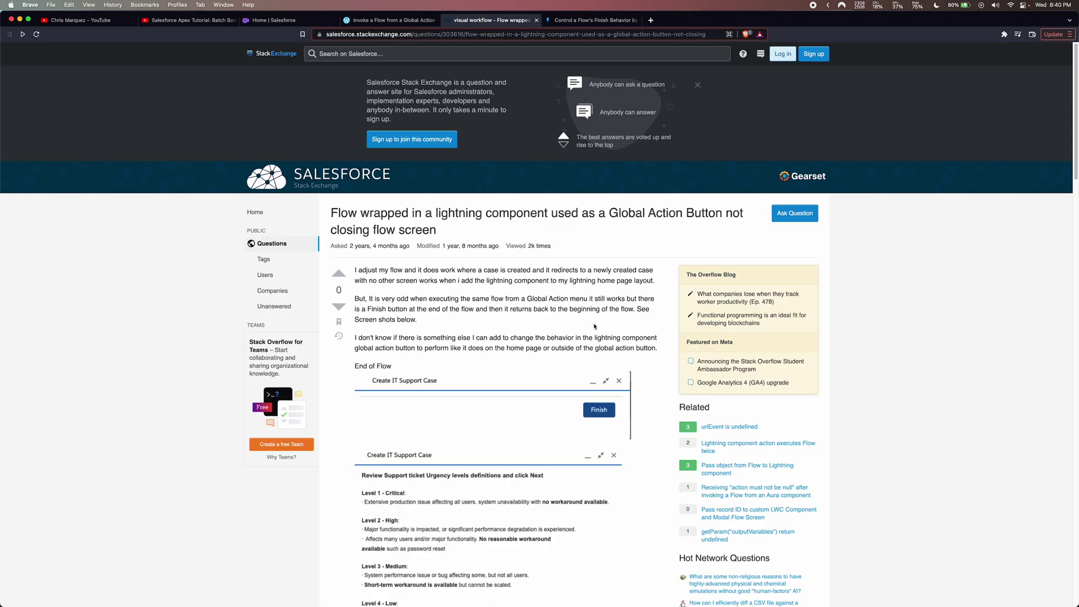
Skim the three Stack Exchange answers, then bring up the 'Control a Flow's Finish Behavior' docs page.
{"action": "scroll", "coordinate": [595, 328], "scroll_direction": "down", "scroll_amount": 15}
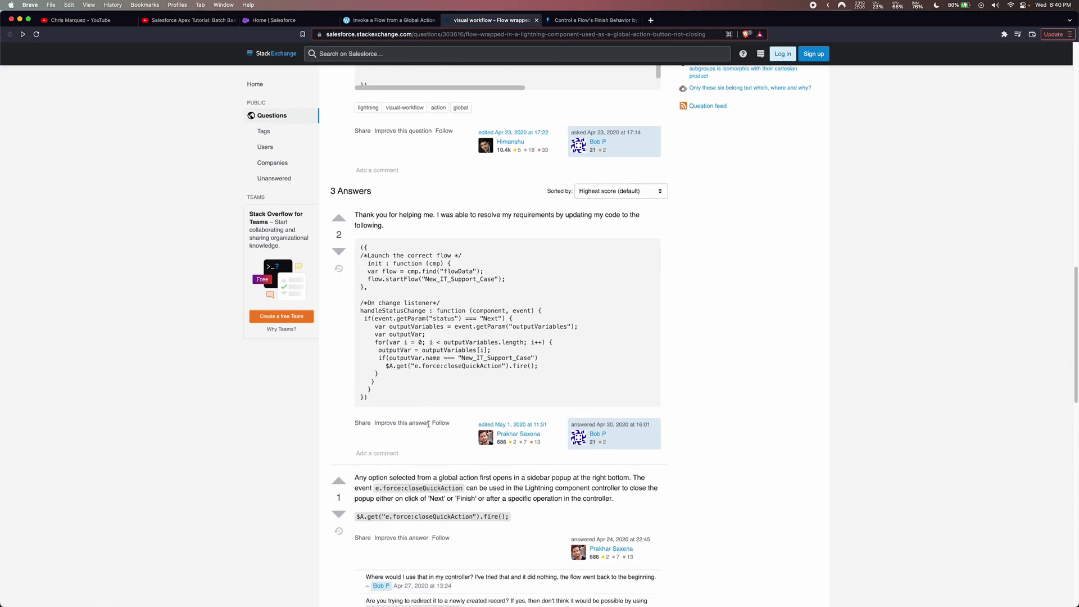
{"action": "scroll", "coordinate": [392, 453], "scroll_direction": "up", "scroll_amount": 6}
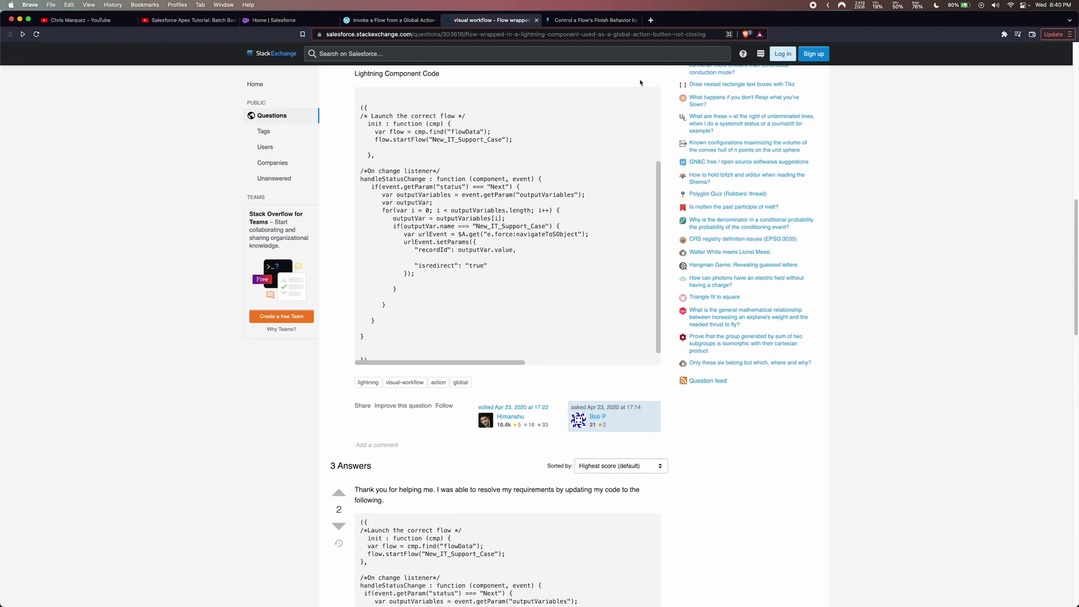
{"action": "left_click", "coordinate": [587, 18]}
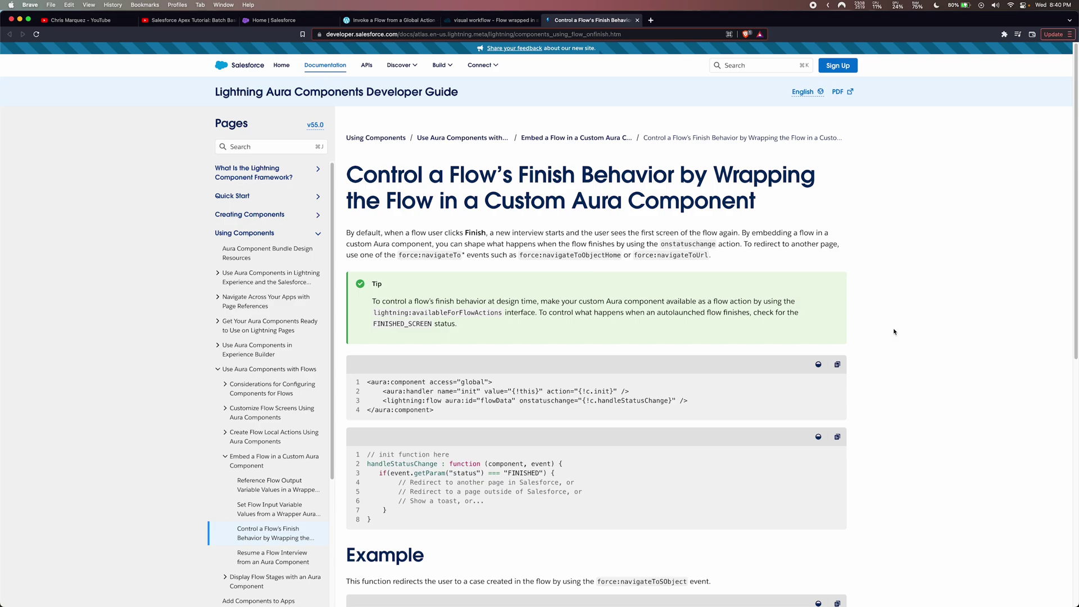
Switch to the Salesforce org's Service home page tab.
{"action": "key", "text": "super+3"}
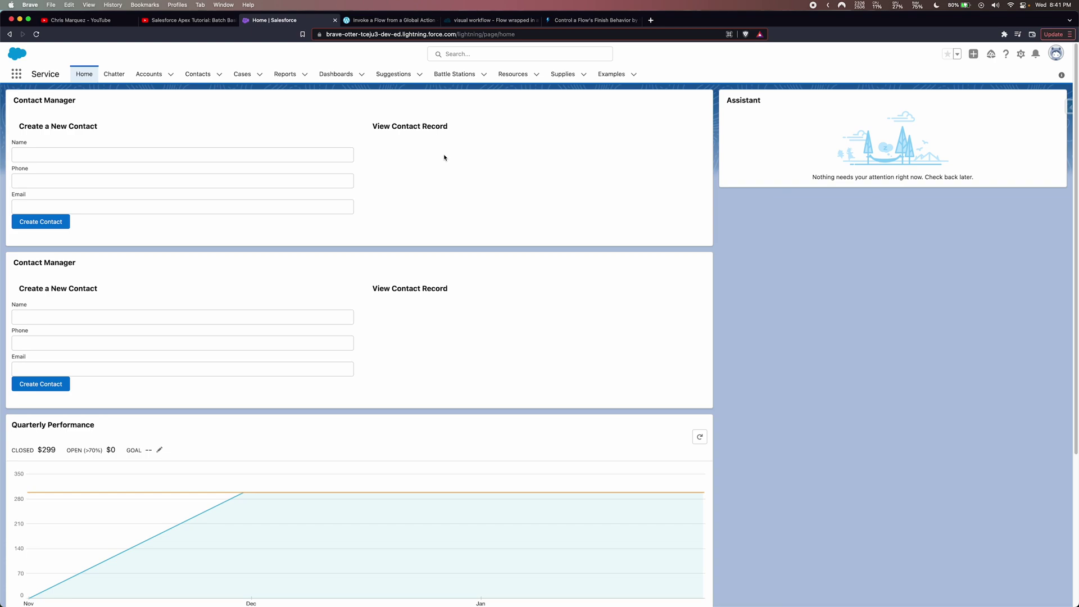
{"action": "left_click", "coordinate": [211, 20]}
{"action": "left_click", "coordinate": [390, 358]}
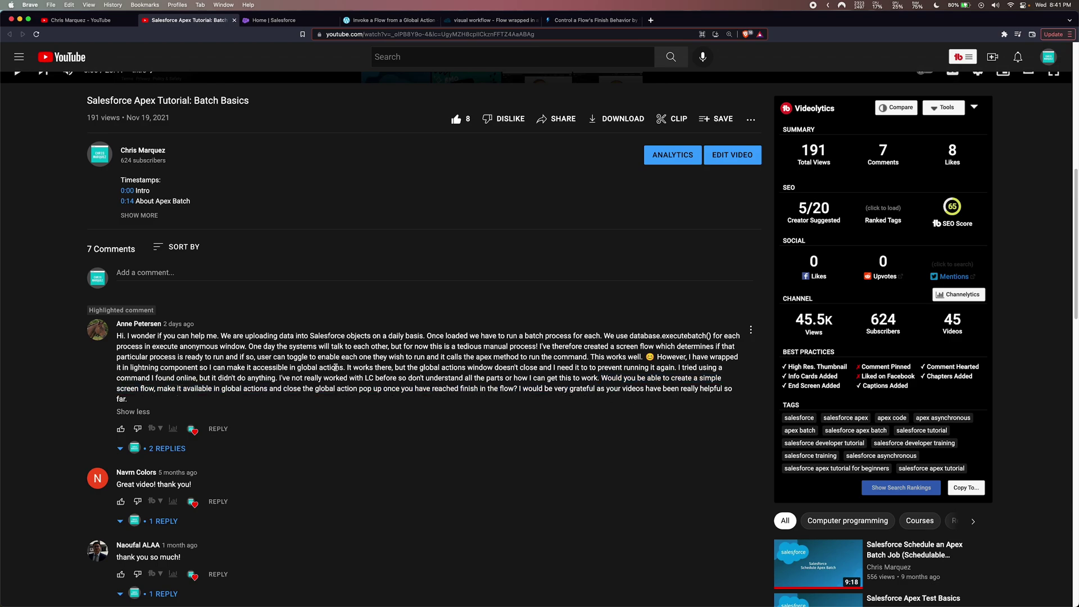
{"action": "left_click_drag", "start_coordinate": [344, 378], "coordinate": [442, 378]}
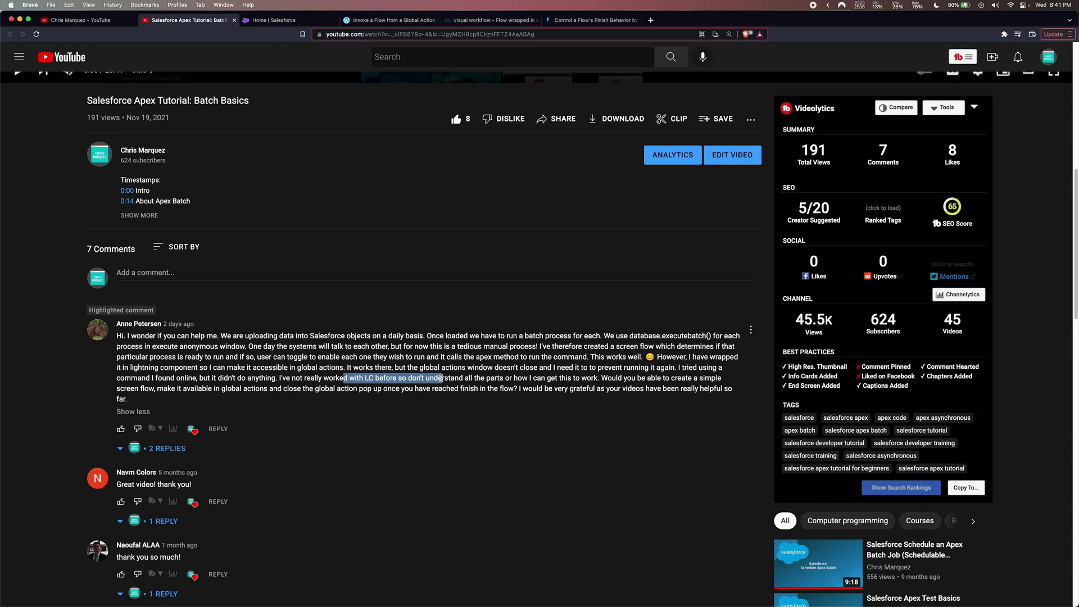
{"action": "key", "text": "ctrl+Tab"}
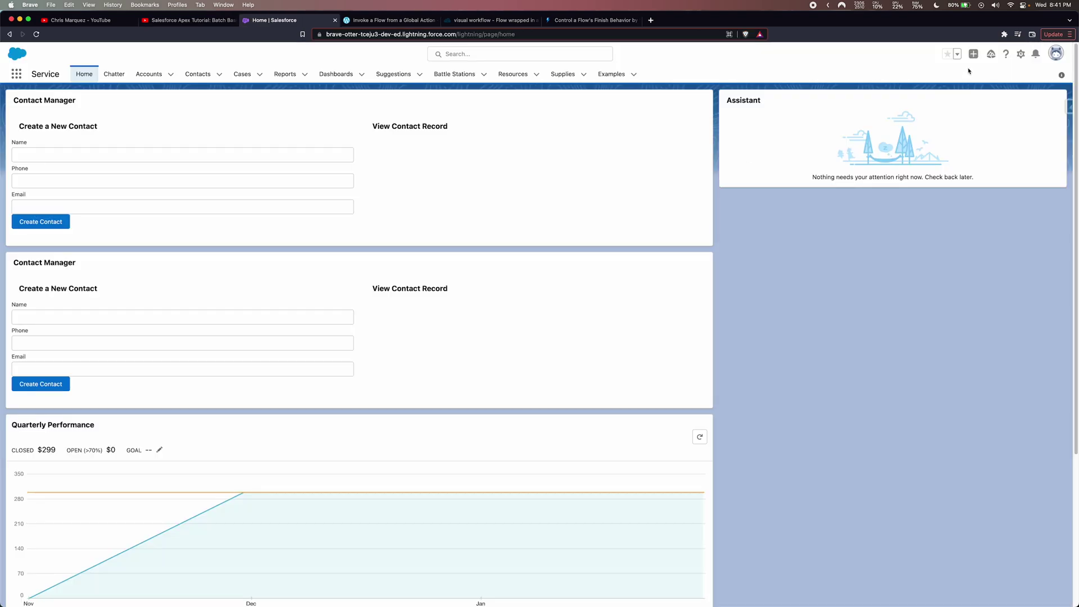
Open Salesforce Setup from the gear menu, then switch to the InvokeFlowFromGlobalActionDemo project in VS Code.
{"action": "left_click", "coordinate": [1021, 54]}
{"action": "left_click", "coordinate": [988, 88]}
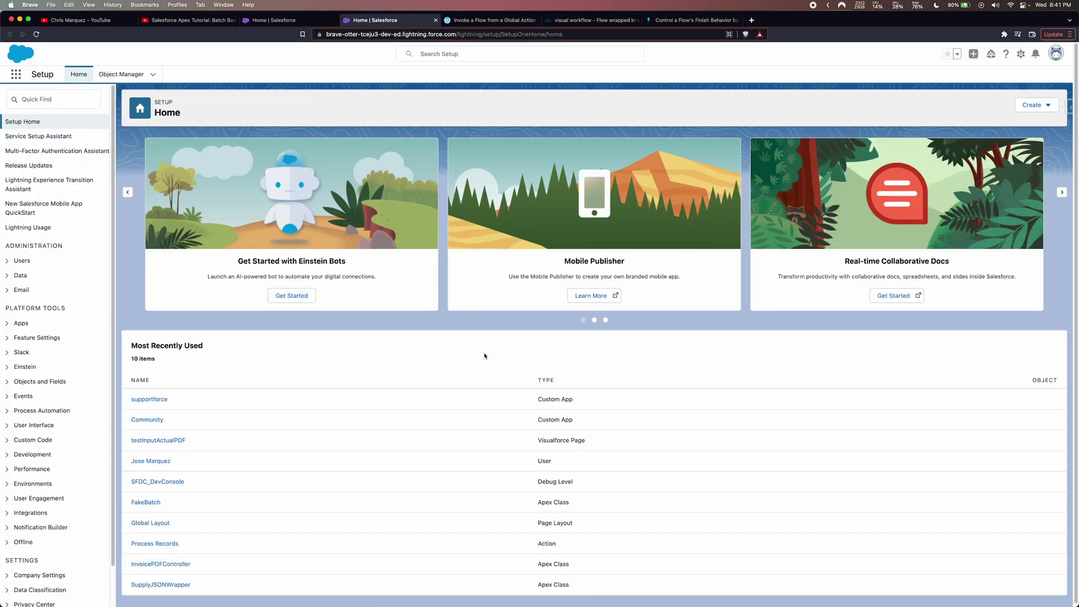
{"action": "key", "text": "super+Tab"}
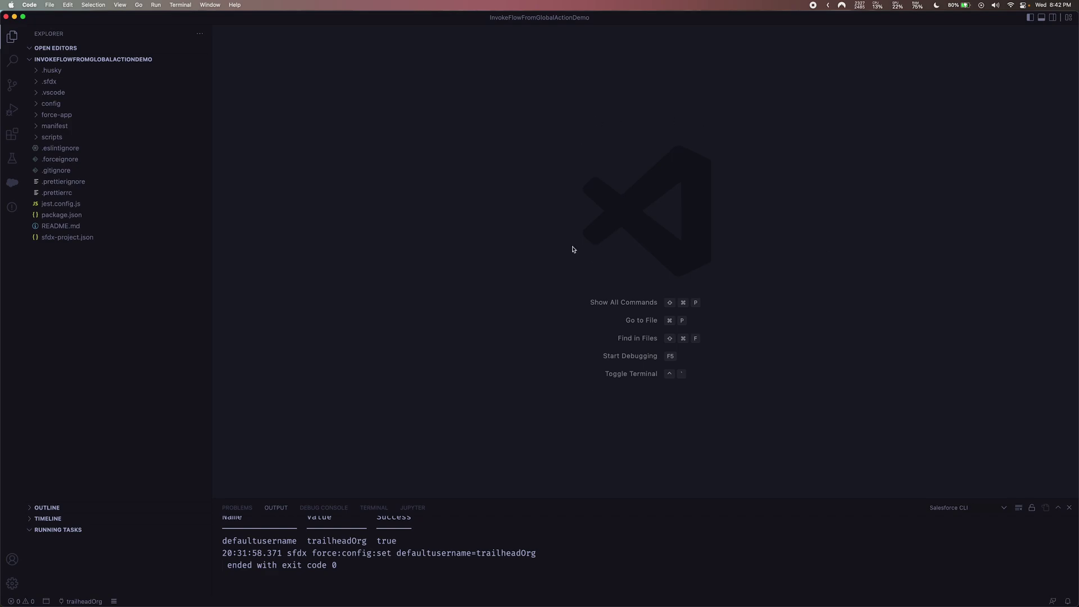
Create the Apex class FakeBatch in force-app/main/default/classes and place the cursor inside its constructor.
{"action": "key", "text": "cmd+shift+p"}
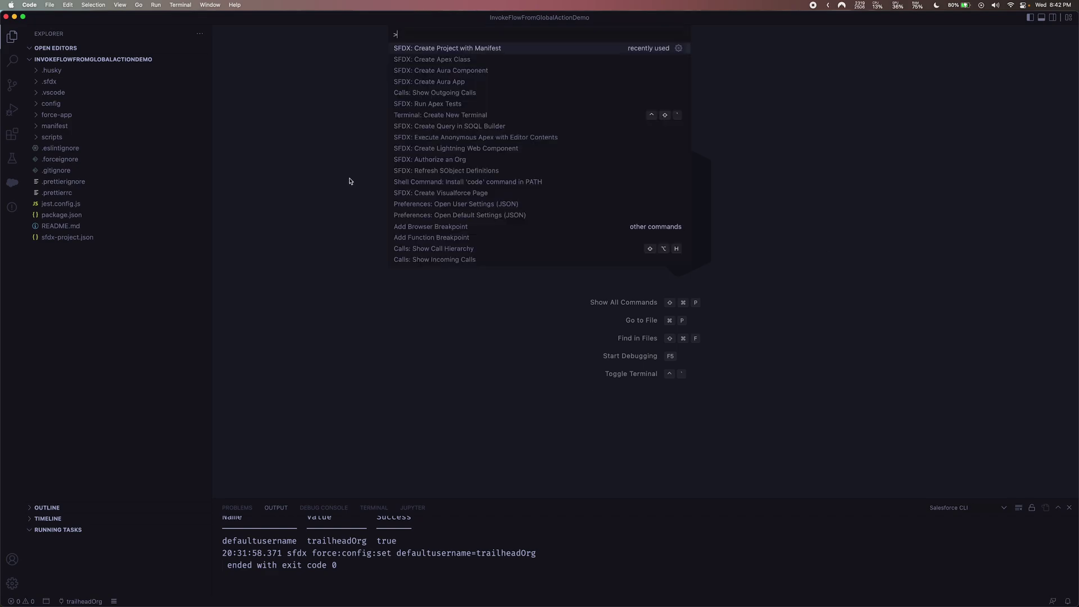
{"action": "type", "text": "ap"}
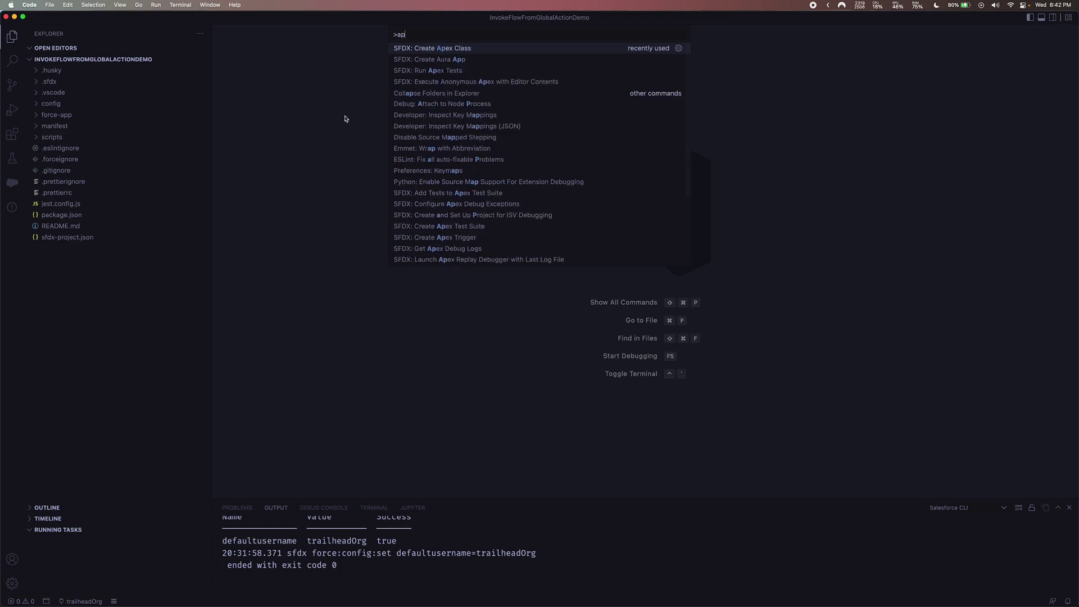
{"action": "key", "text": "Return"}
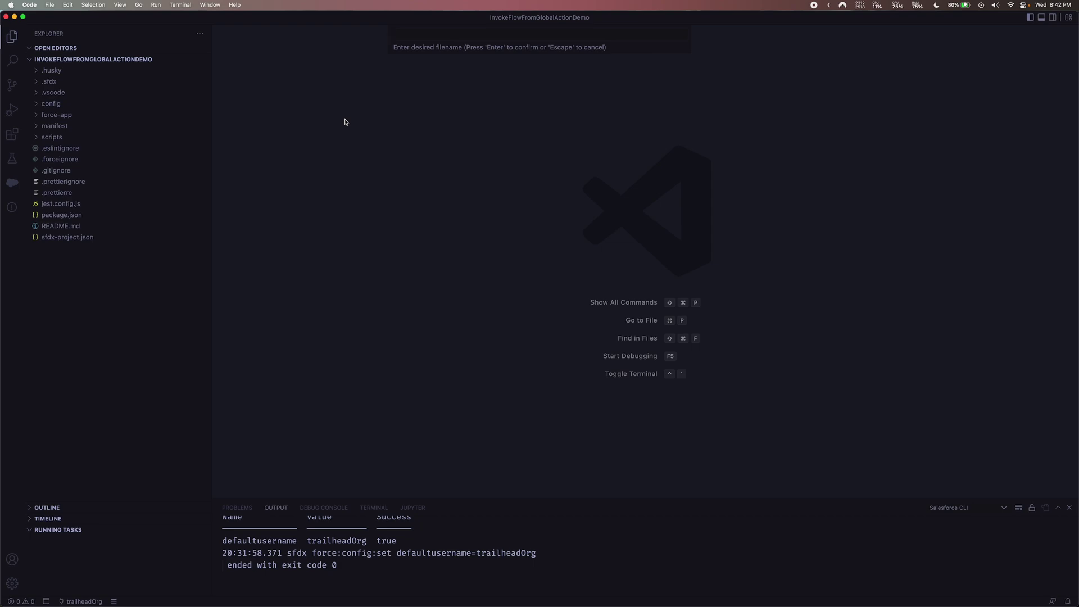
{"action": "type", "text": "akeBatchV"}
{"action": "key", "text": "BackSpace"}
{"action": "type", "text": "Class"}
{"action": "key", "text": "BackSpace"}
{"action": "key", "text": "BackSpace"}
{"action": "key", "text": "BackSpace"}
{"action": "key", "text": "Return"}
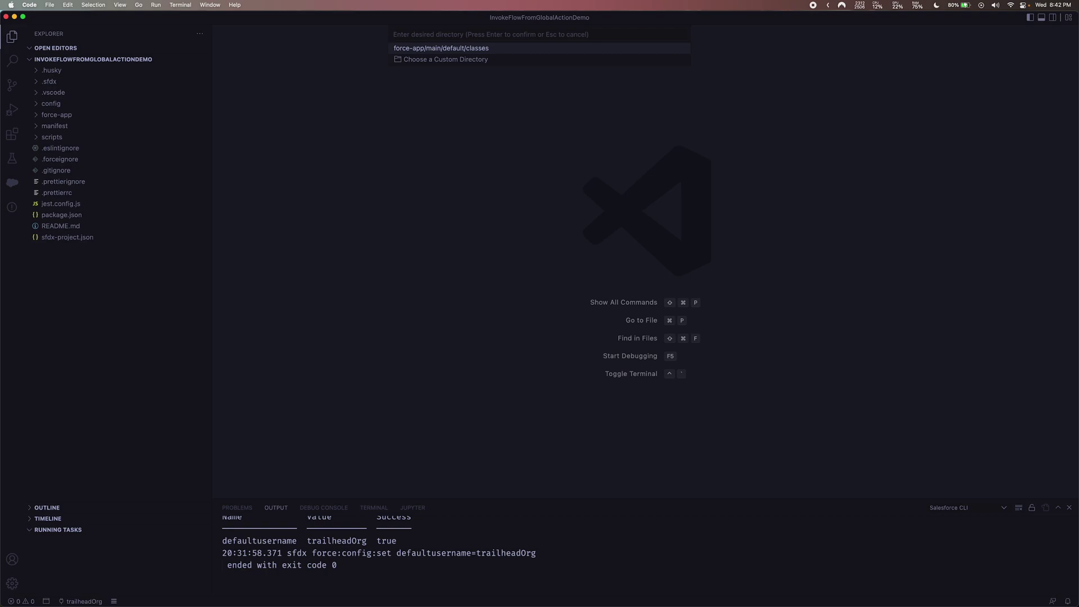
{"action": "key", "text": "Return"}
{"action": "left_click", "coordinate": [272, 92]}
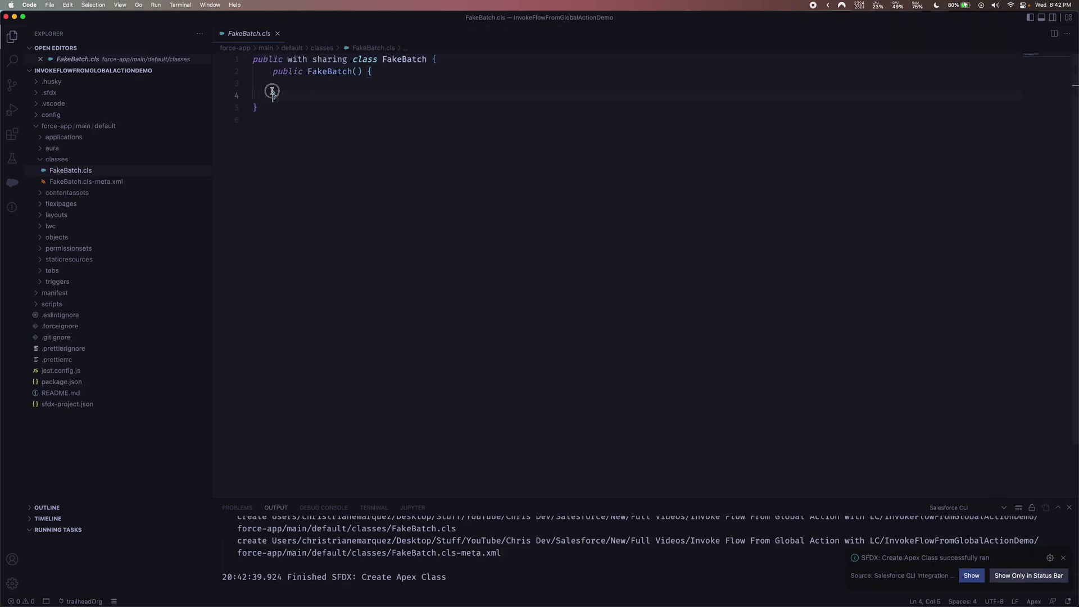